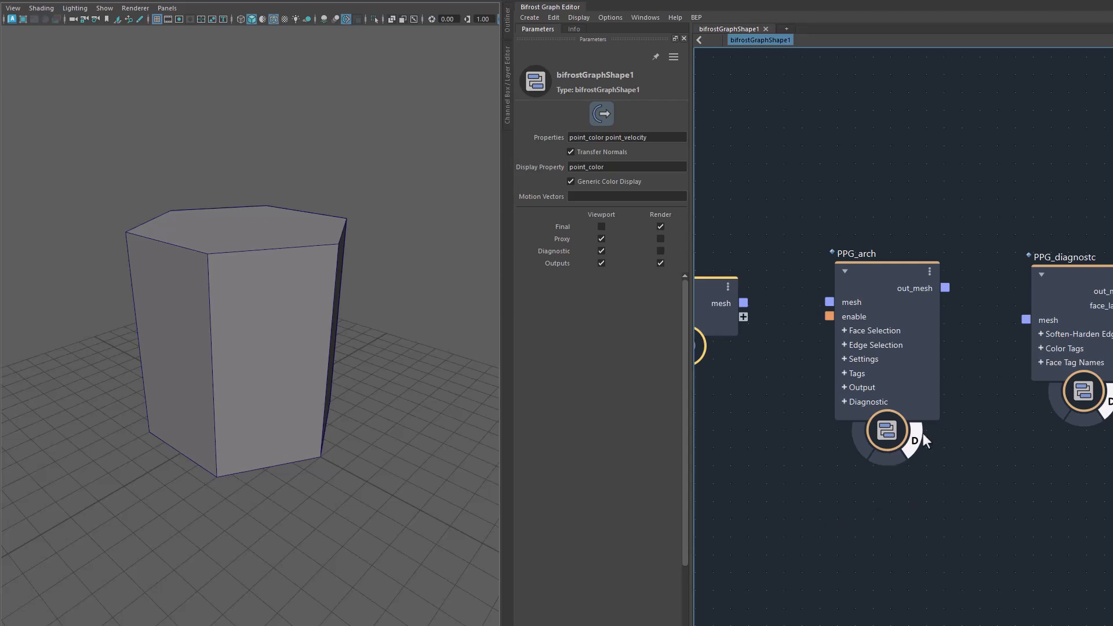
# Step: Connect the PPG_arch node between the mesh input and PPG_diagnostc, and set its face selection tag expression to *
pyautogui.moveTo(400, 417)
pyautogui.keyDown('alt'); pyautogui.mouseDown()
pyautogui.moveTo(405, 440)
pyautogui.moveTo(369, 424)
pyautogui.moveTo(249, 416)
pyautogui.moveTo(333, 419)
pyautogui.moveTo(409, 454)
pyautogui.moveTo(405, 415)
pyautogui.mouseUp(); pyautogui.keyUp('alt')
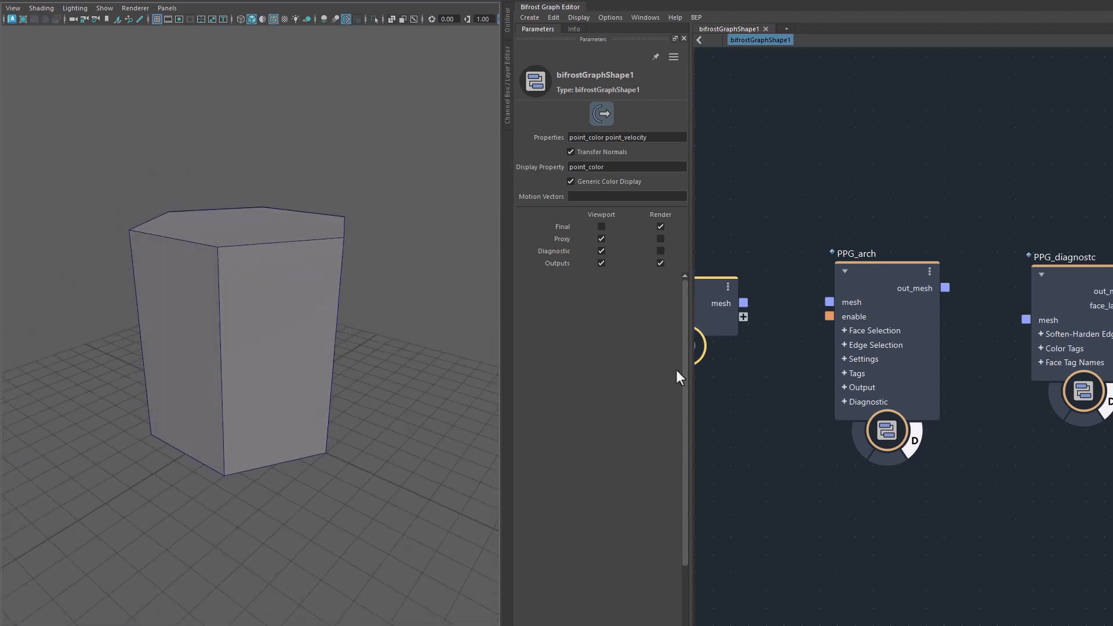
pyautogui.moveTo(744, 303)
pyautogui.mouseDown()
pyautogui.moveTo(837, 288)
pyautogui.moveTo(830, 302)
pyautogui.moveTo(873, 283)
pyautogui.mouseUp()
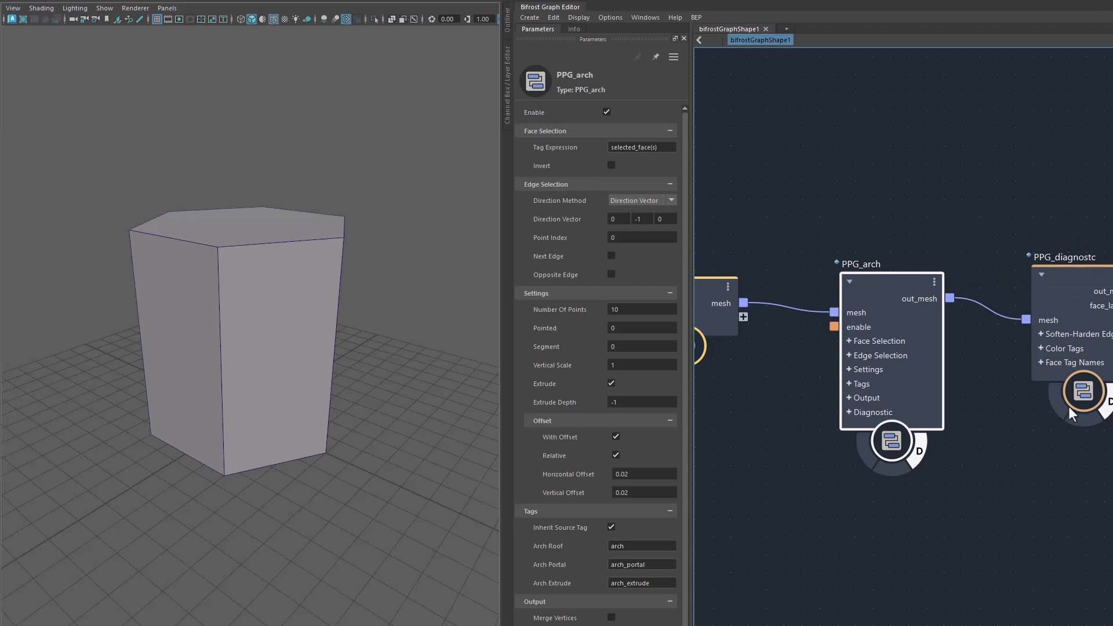
pyautogui.click(668, 147)
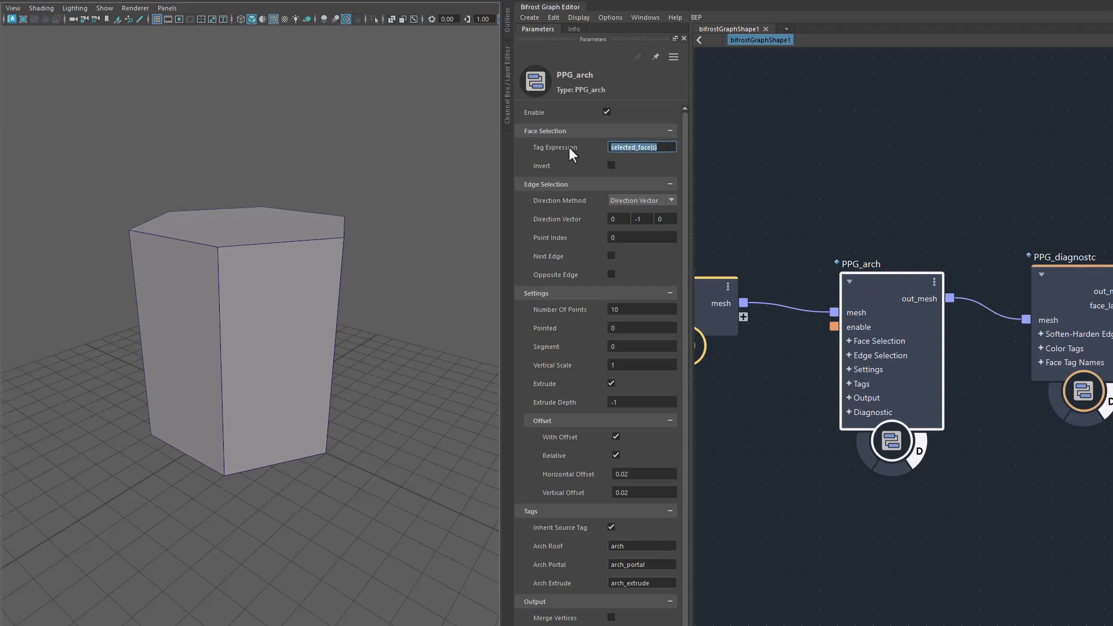
pyautogui.write('*')
pyautogui.press('Return')
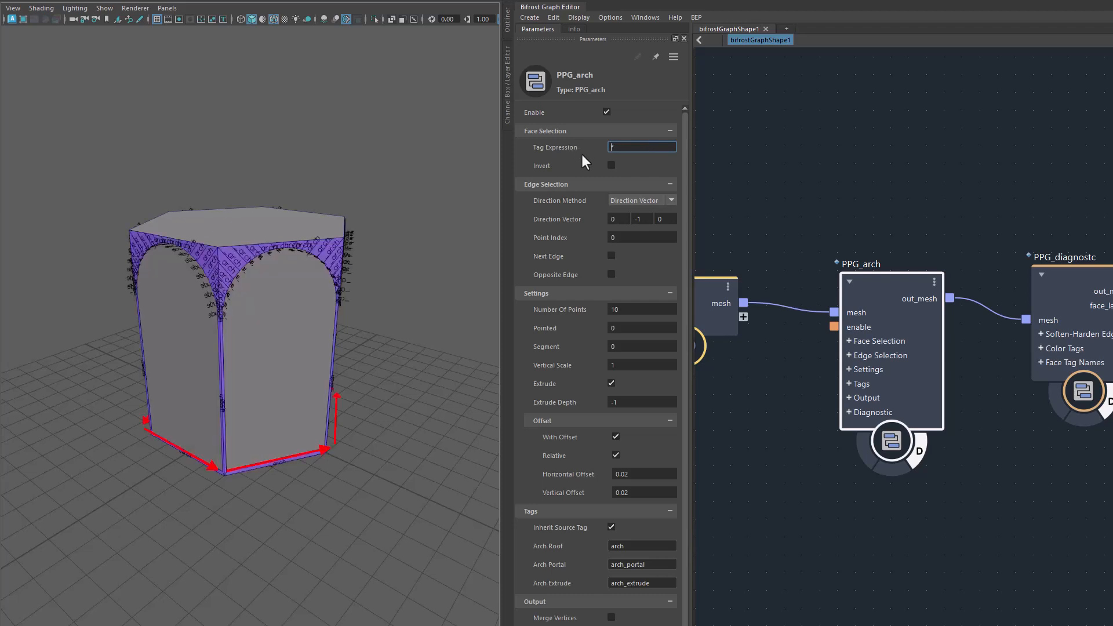
# Step: Examine the arches and the edge direction arrows around the sides of the hexagonal prism
pyautogui.keyDown('alt'); pyautogui.moveTo(334, 340); pyautogui.dragTo(318, 276); pyautogui.keyUp('alt')
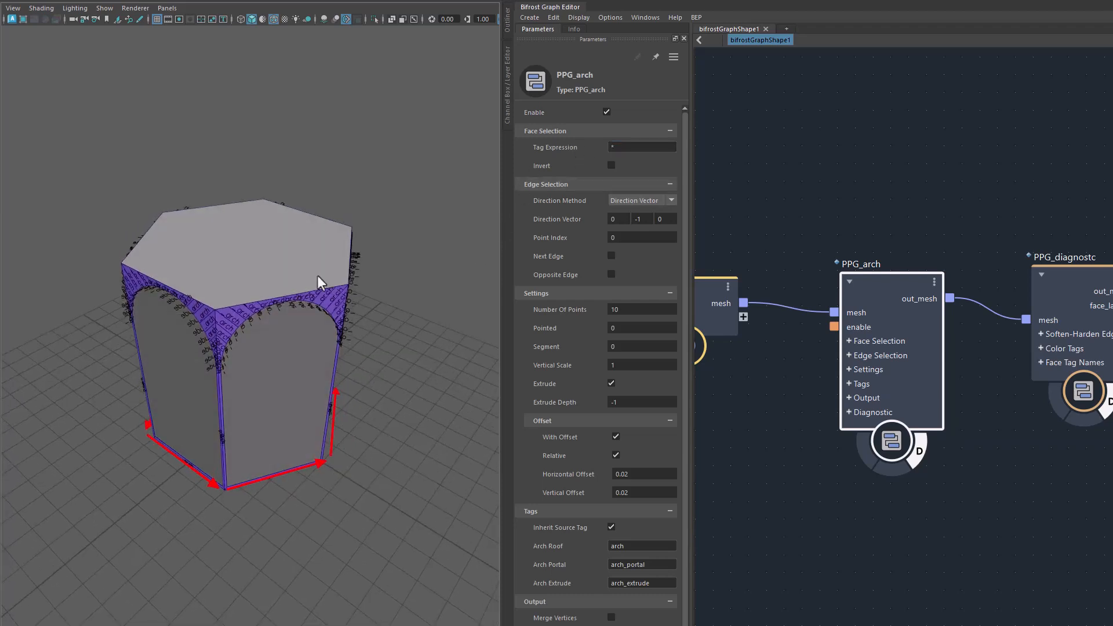
pyautogui.keyDown('alt'); pyautogui.moveTo(354, 446); pyautogui.dragTo(362, 405); pyautogui.keyUp('alt')
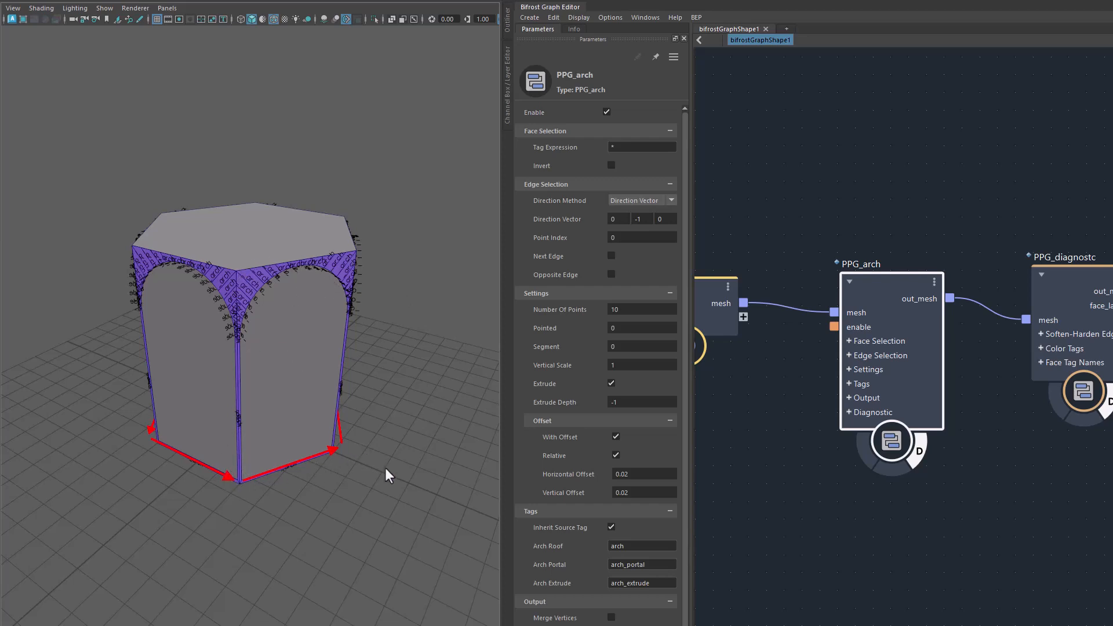
pyautogui.moveTo(385, 468)
pyautogui.keyDown('alt'); pyautogui.mouseDown()
pyautogui.moveTo(314, 476)
pyautogui.moveTo(314, 456)
pyautogui.moveTo(390, 471)
pyautogui.mouseUp(); pyautogui.keyUp('alt')
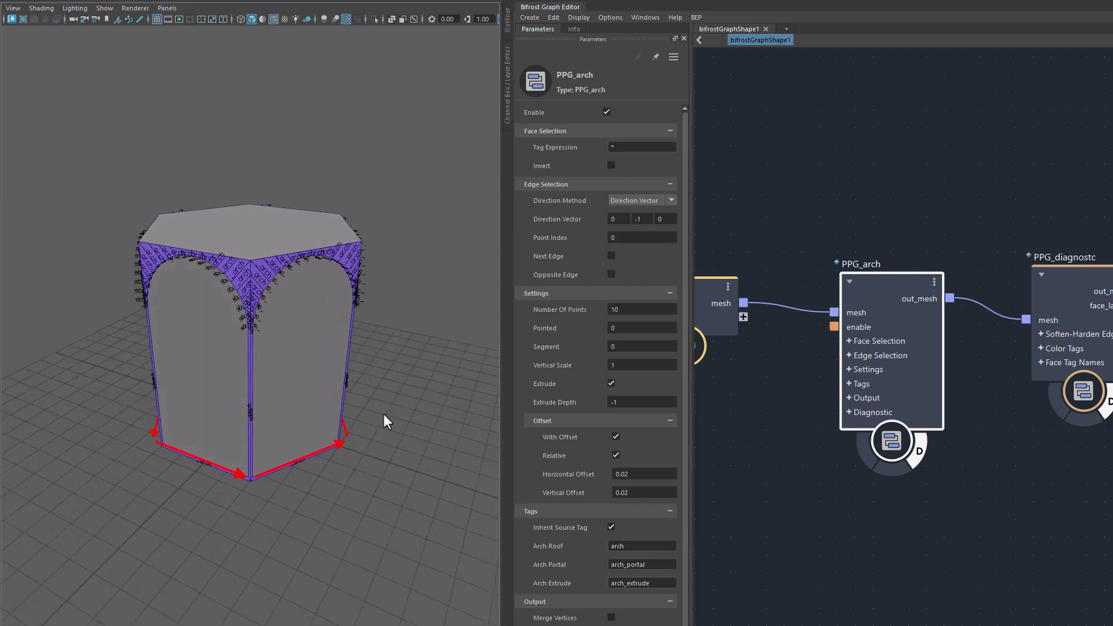
pyautogui.keyDown('alt'); pyautogui.moveTo(384, 414); pyautogui.dragTo(381, 412); pyautogui.keyUp('alt')
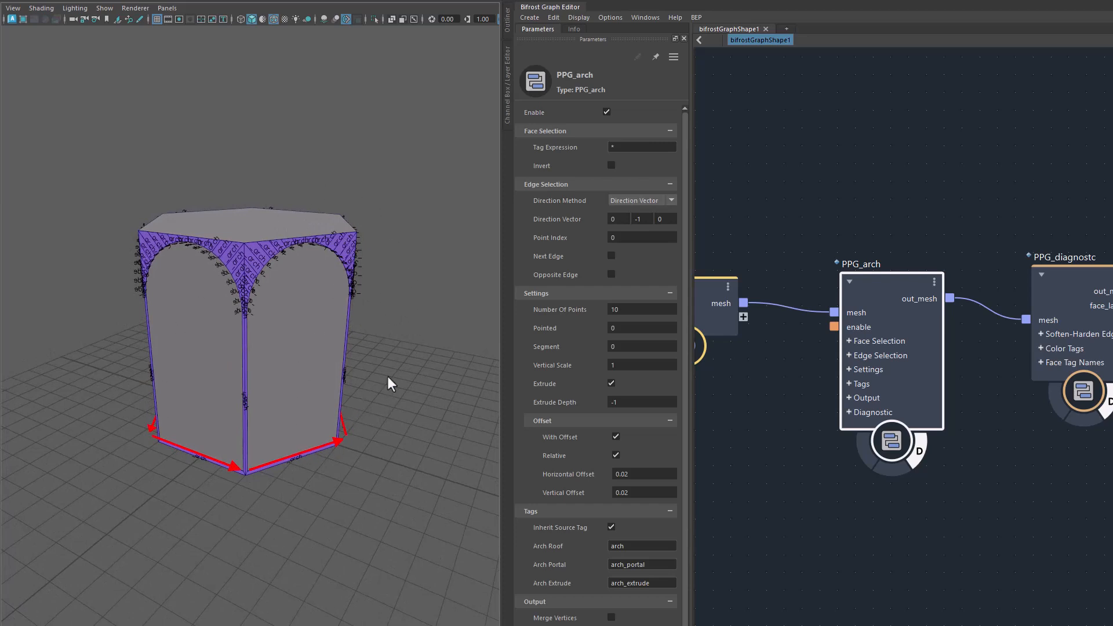
pyautogui.moveTo(388, 377)
pyautogui.keyDown('alt'); pyautogui.mouseDown()
pyautogui.moveTo(384, 399)
pyautogui.moveTo(387, 378)
pyautogui.mouseUp(); pyautogui.keyUp('alt')
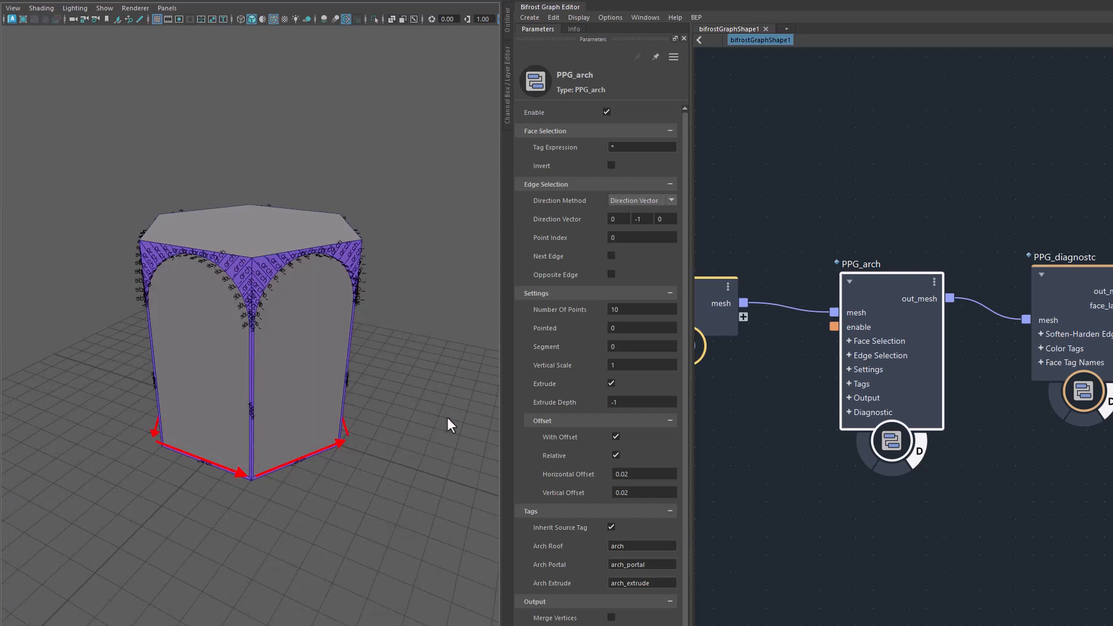
pyautogui.keyDown('alt'); pyautogui.moveTo(447, 418); pyautogui.dragTo(331, 455); pyautogui.keyUp('alt')
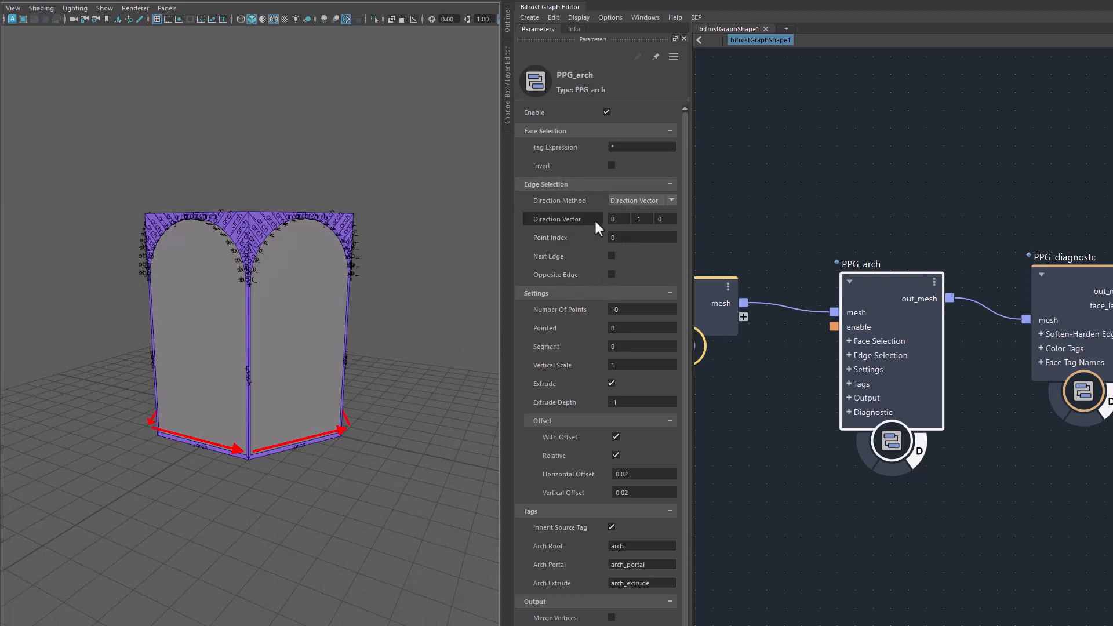
pyautogui.keyDown('alt'); pyautogui.moveTo(348, 340); pyautogui.dragTo(321, 261); pyautogui.keyUp('alt')
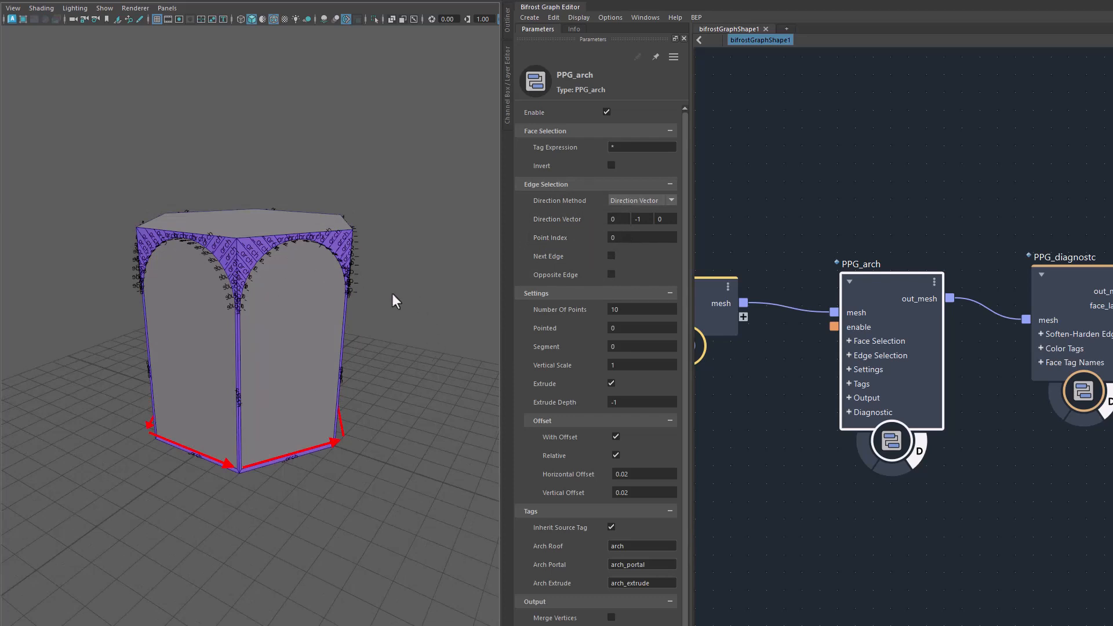
# Step: Hide the original mesh covering the arch faces and inspect the tagged arch, portal and extrude faces
pyautogui.click(288, 335)
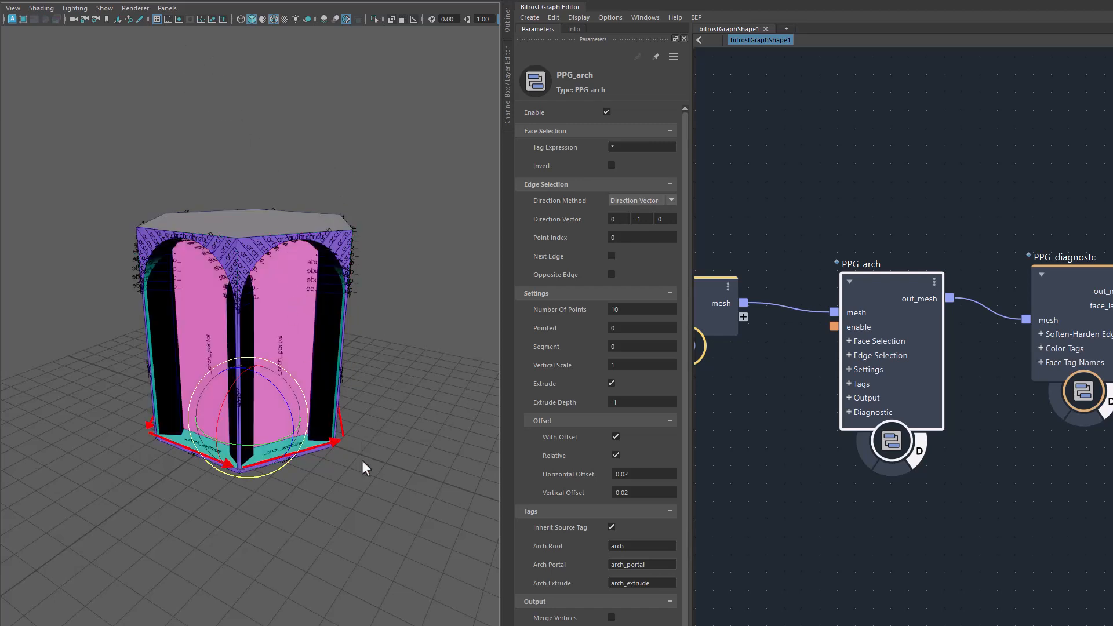
pyautogui.moveTo(362, 461)
pyautogui.keyDown('alt'); pyautogui.mouseDown()
pyautogui.moveTo(392, 465)
pyautogui.moveTo(349, 471)
pyautogui.mouseUp(); pyautogui.keyUp('alt')
pyautogui.keyDown('alt'); pyautogui.moveTo(350, 471); pyautogui.dragTo(385, 517, button='right'); pyautogui.keyUp('alt')
pyautogui.keyDown('alt'); pyautogui.moveTo(385, 518); pyautogui.dragTo(385, 455); pyautogui.keyUp('alt')
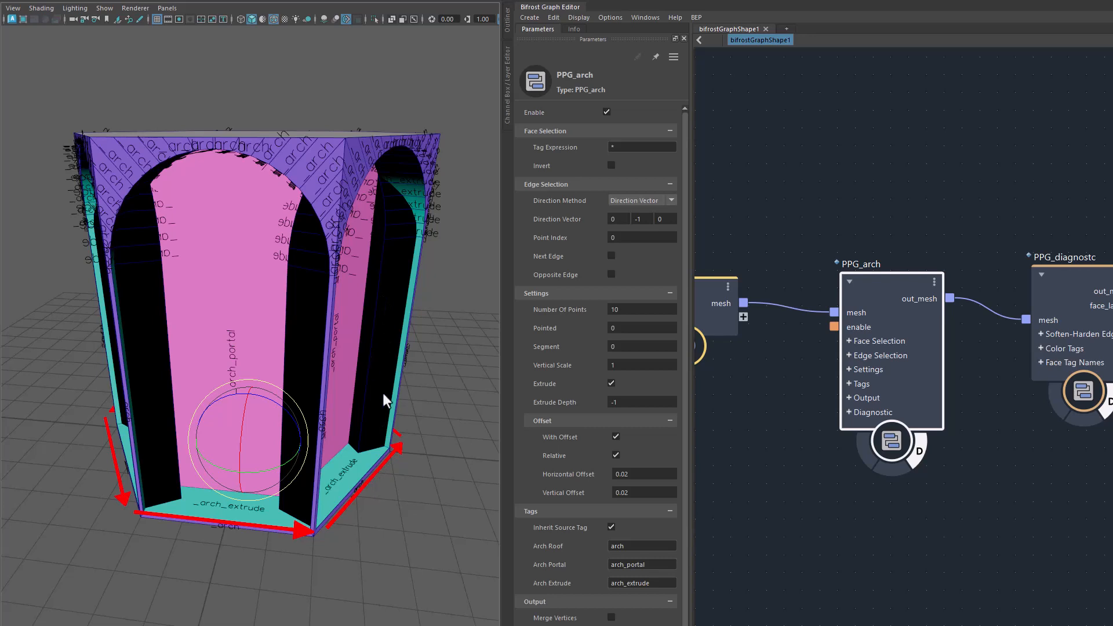
pyautogui.keyDown('alt'); pyautogui.moveTo(384, 395); pyautogui.dragTo(345, 262); pyautogui.keyUp('alt')
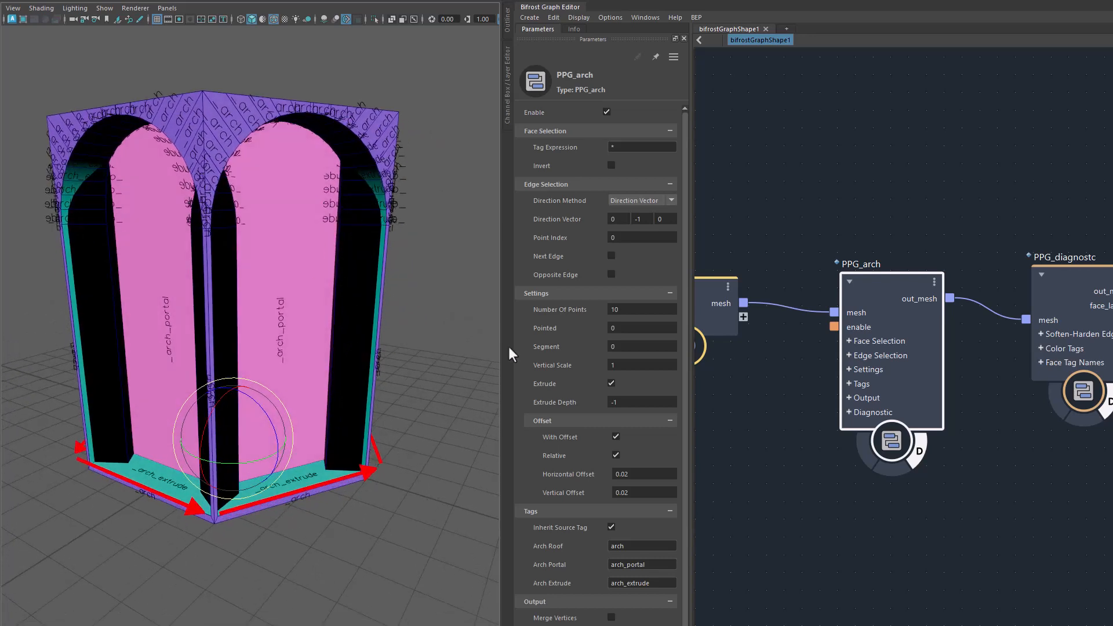
pyautogui.keyDown('alt'); pyautogui.moveTo(412, 427); pyautogui.dragTo(400, 475); pyautogui.keyUp('alt')
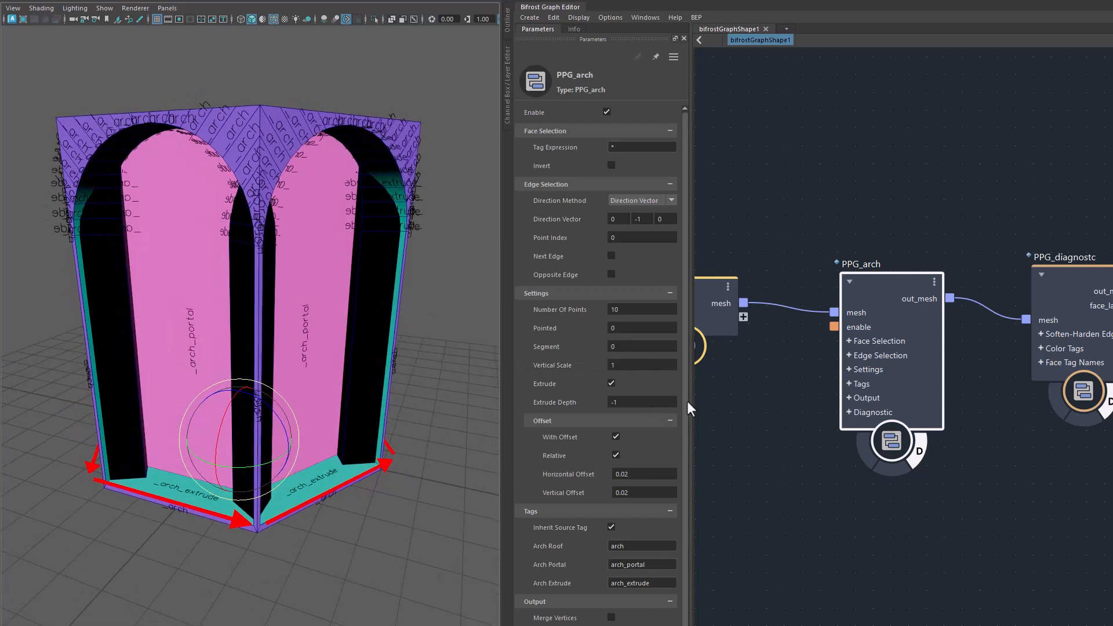
# Step: Set the arch's extrude depth to -0.844 and its relative horizontal offset to 0.1349
pyautogui.moveTo(573, 403); pyautogui.dragTo(603, 407)
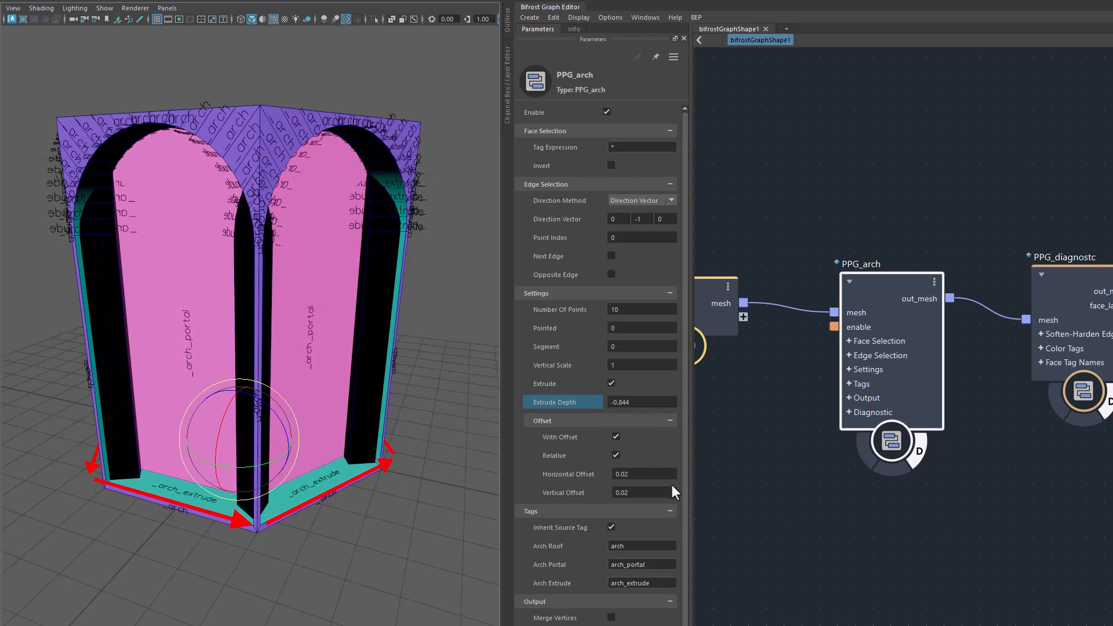
pyautogui.moveTo(561, 475); pyautogui.dragTo(690, 489)
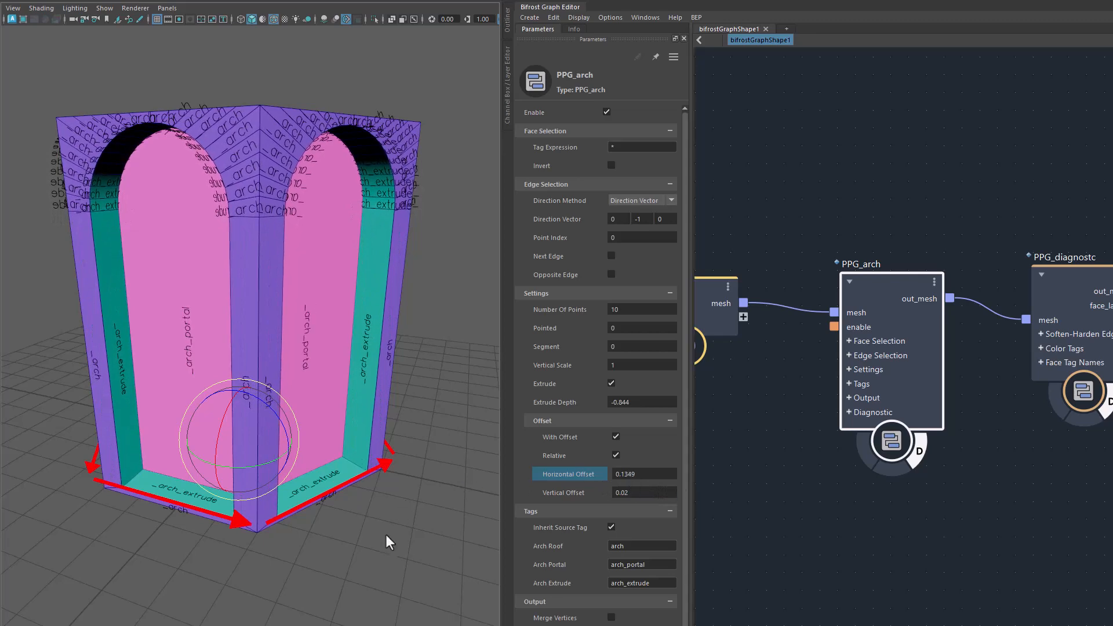
pyautogui.keyDown('alt'); pyautogui.moveTo(388, 542); pyautogui.dragTo(346, 509); pyautogui.keyUp('alt')
pyautogui.keyDown('alt'); pyautogui.moveTo(300, 534); pyautogui.dragTo(335, 537, button='right'); pyautogui.keyUp('alt')
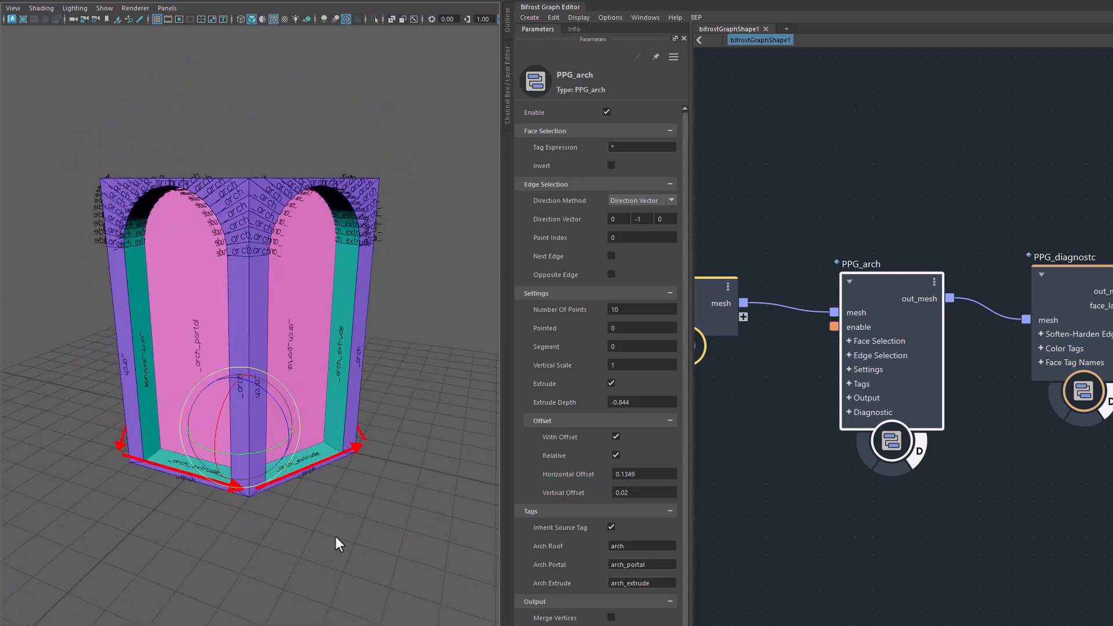
# Step: Inspect the offset arches around the prism and turn off the diagnostic display of the PPG_diagnostc node
pyautogui.keyDown('alt'); pyautogui.moveTo(272, 520); pyautogui.dragTo(304, 514); pyautogui.keyUp('alt')
pyautogui.keyDown('alt'); pyautogui.moveTo(304, 514); pyautogui.dragTo(330, 500, button='right'); pyautogui.keyUp('alt')
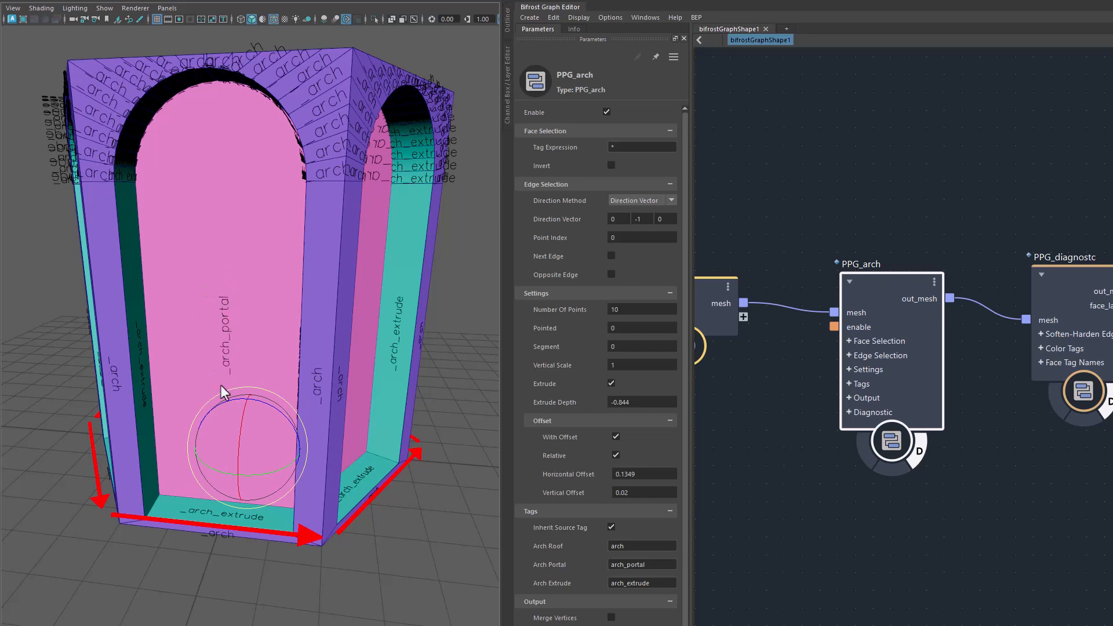
pyautogui.keyDown('alt'); pyautogui.moveTo(224, 390); pyautogui.dragTo(103, 408); pyautogui.keyUp('alt')
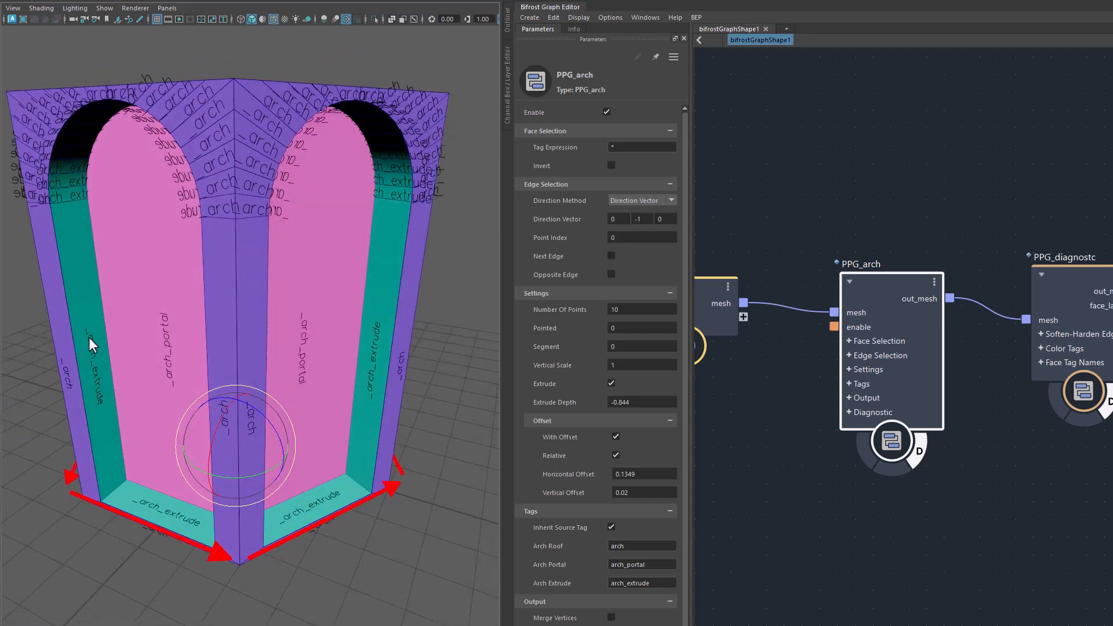
pyautogui.keyDown('alt'); pyautogui.moveTo(71, 396); pyautogui.dragTo(117, 427); pyautogui.keyUp('alt')
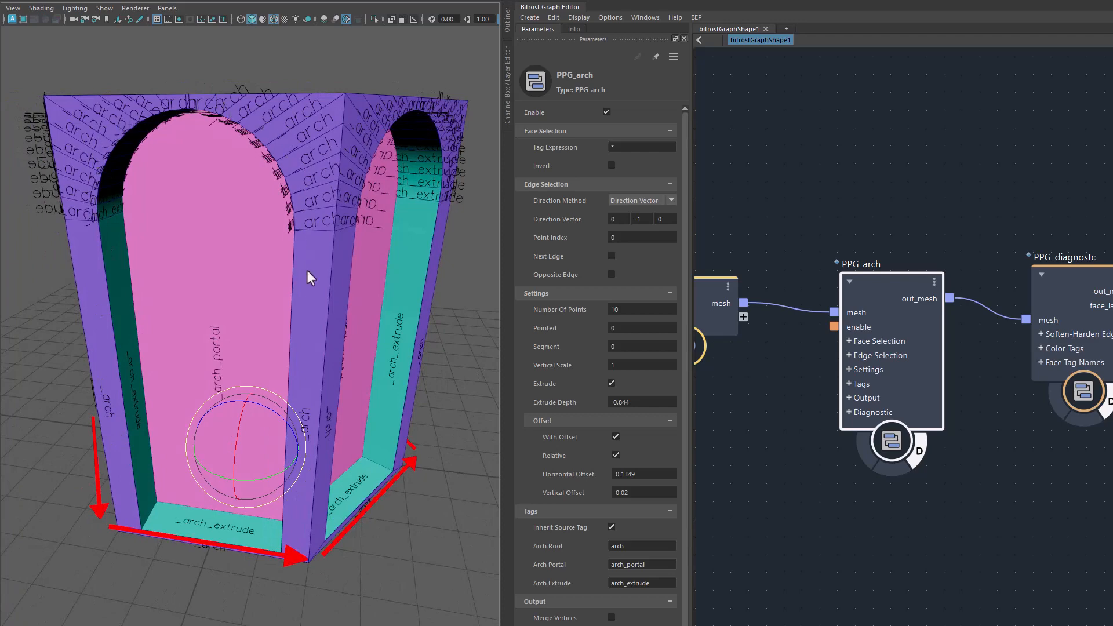
pyautogui.keyDown('alt'); pyautogui.moveTo(229, 375); pyautogui.dragTo(255, 368); pyautogui.keyUp('alt')
pyautogui.click(1098, 411)
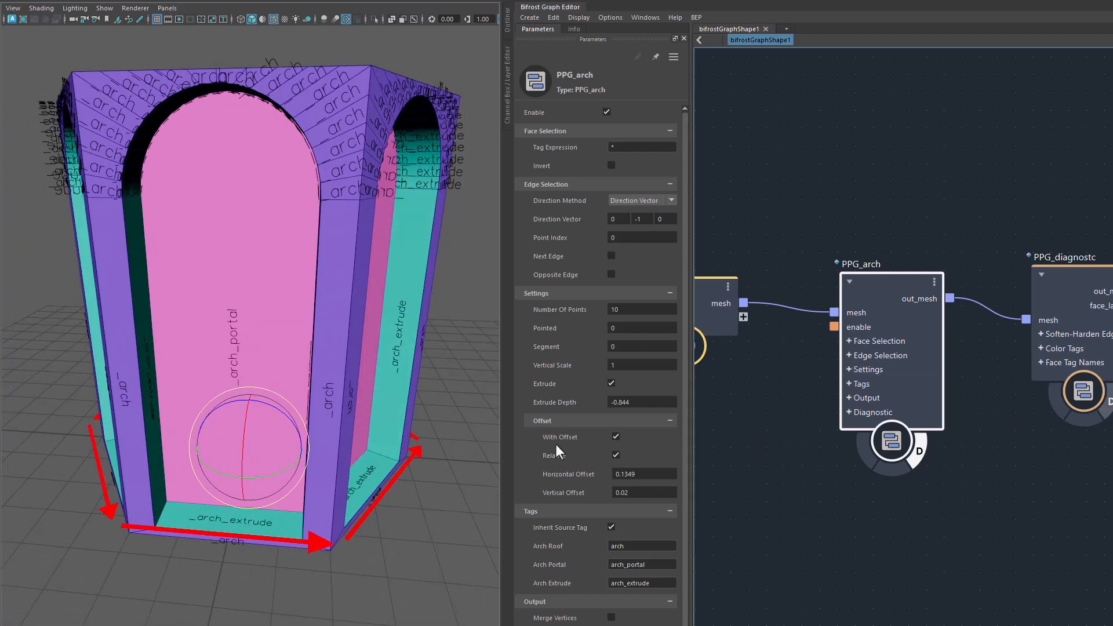
pyautogui.keyDown('alt'); pyautogui.moveTo(357, 465); pyautogui.dragTo(334, 472); pyautogui.keyUp('alt')
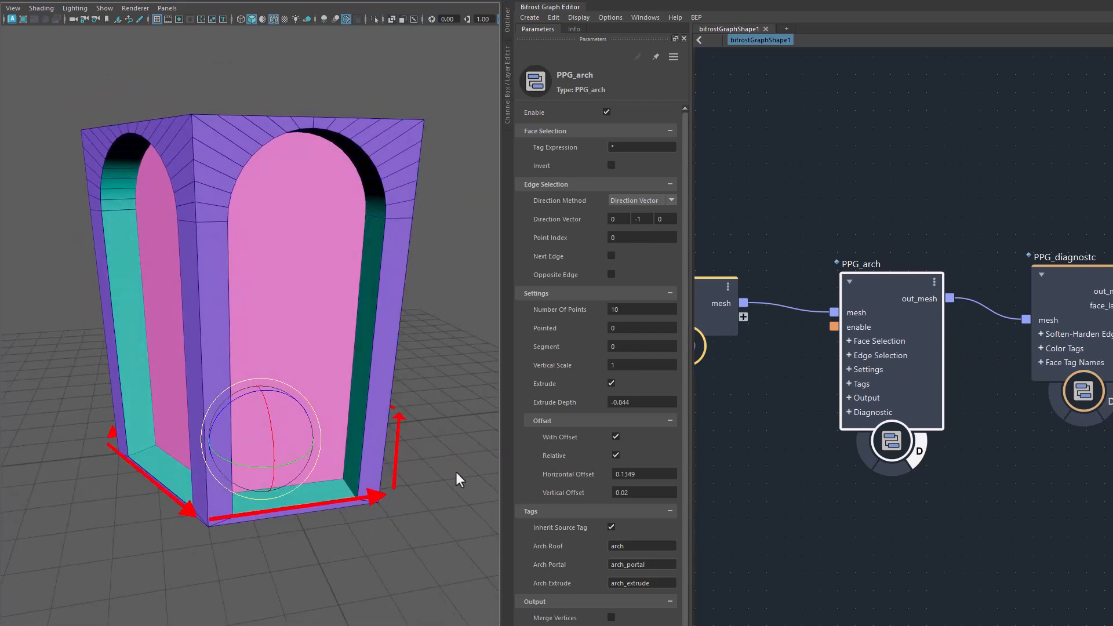
# Step: Make the arch offsets non-relative, with a horizontal offset of 0.5211 and a vertical offset of 0.373
pyautogui.moveTo(564, 475); pyautogui.dragTo(586, 500)
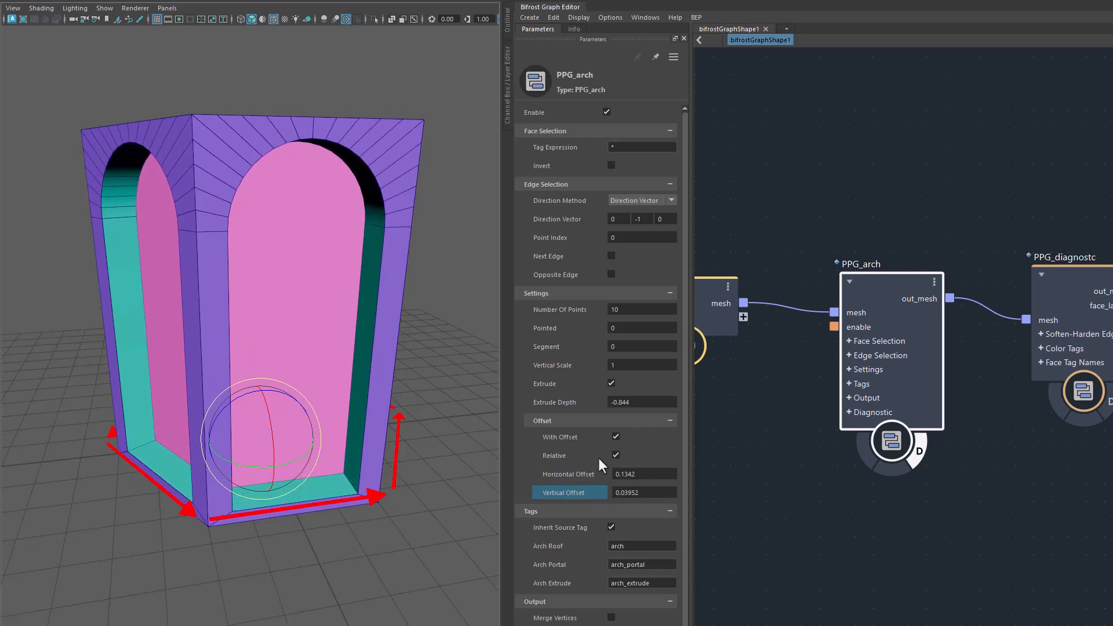
pyautogui.click(615, 454)
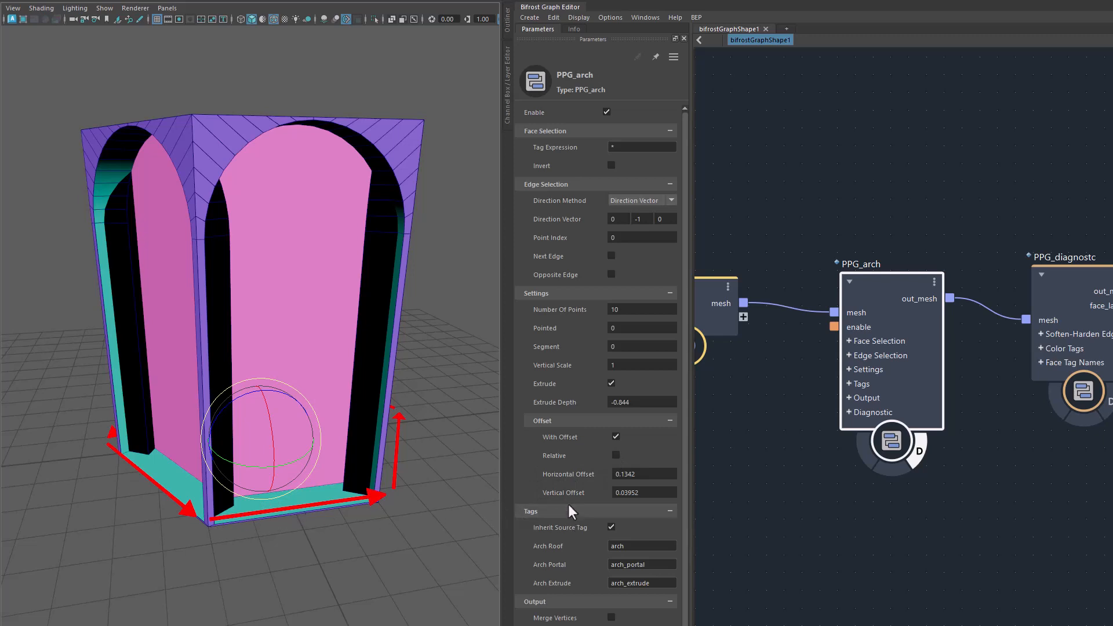
pyautogui.moveTo(553, 476); pyautogui.dragTo(709, 472)
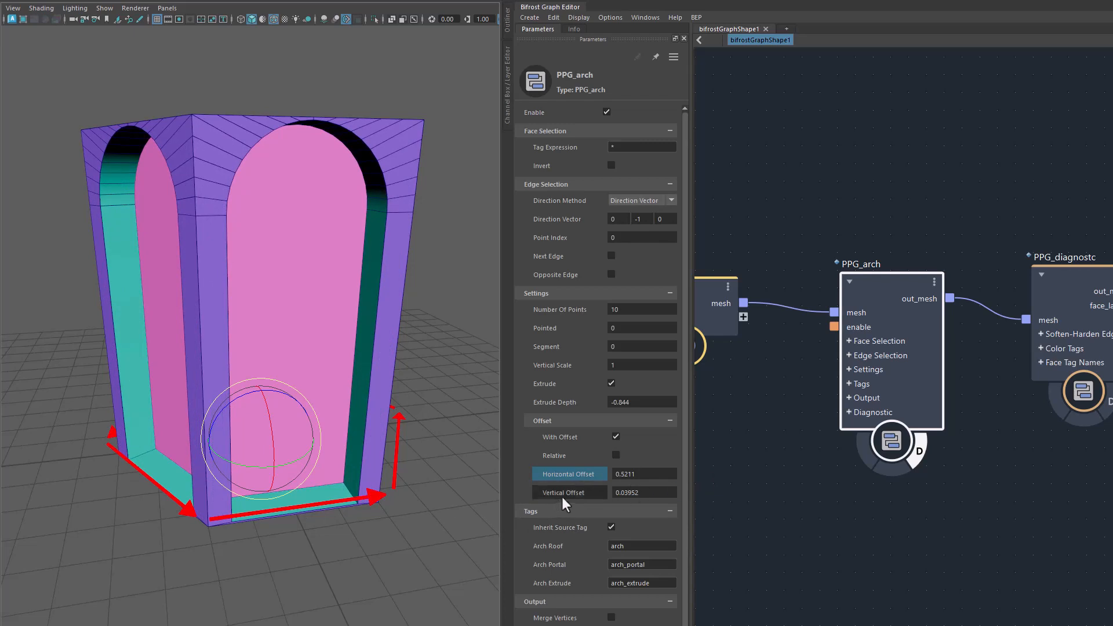
pyautogui.moveTo(562, 496); pyautogui.dragTo(792, 488)
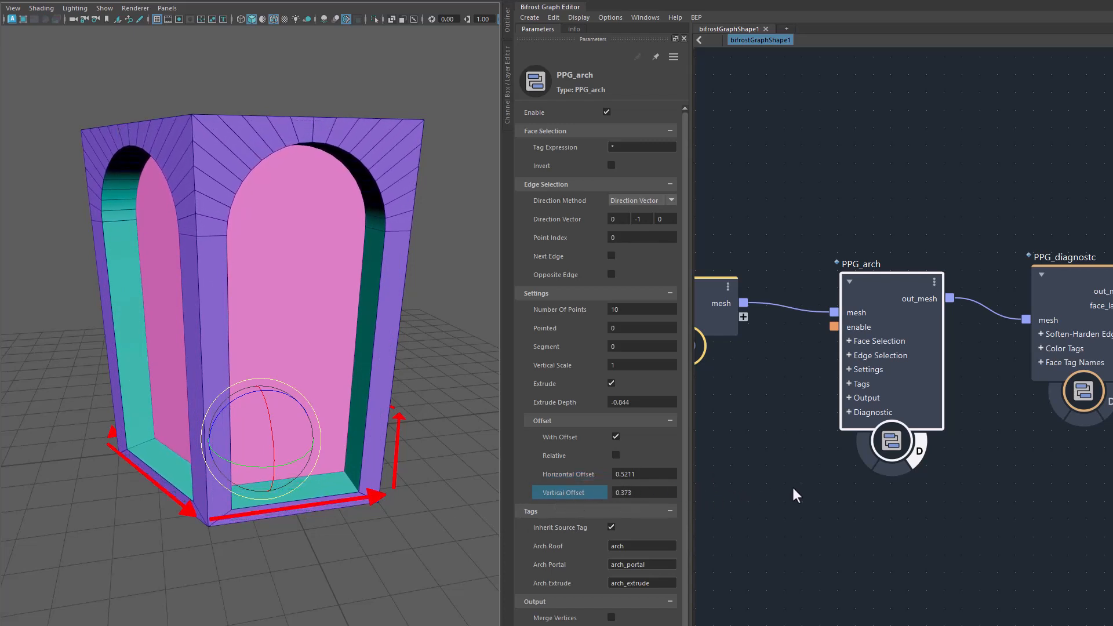
# Step: Compare the arches with the offset off and on again, and set the number of points to 7
pyautogui.click(615, 438)
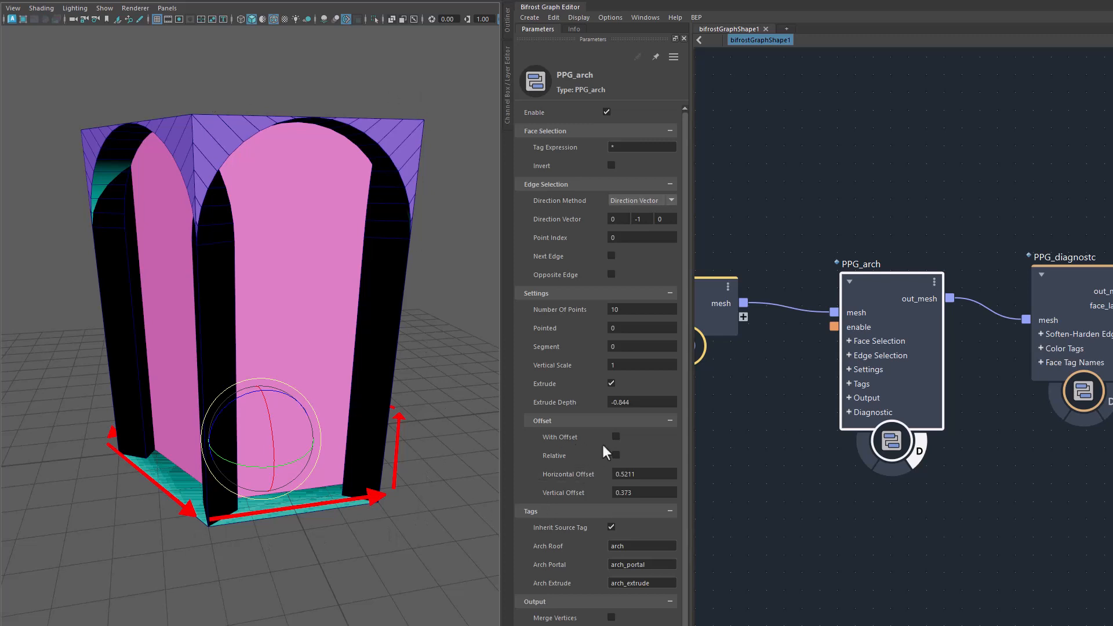
pyautogui.click(615, 437)
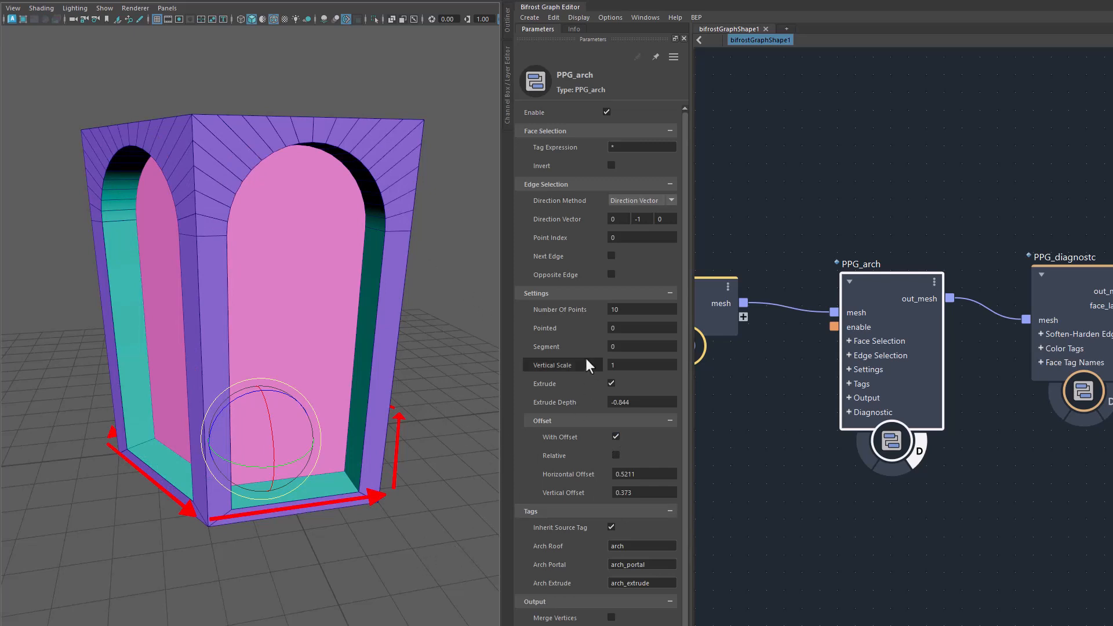
pyautogui.moveTo(583, 309); pyautogui.dragTo(555, 320)
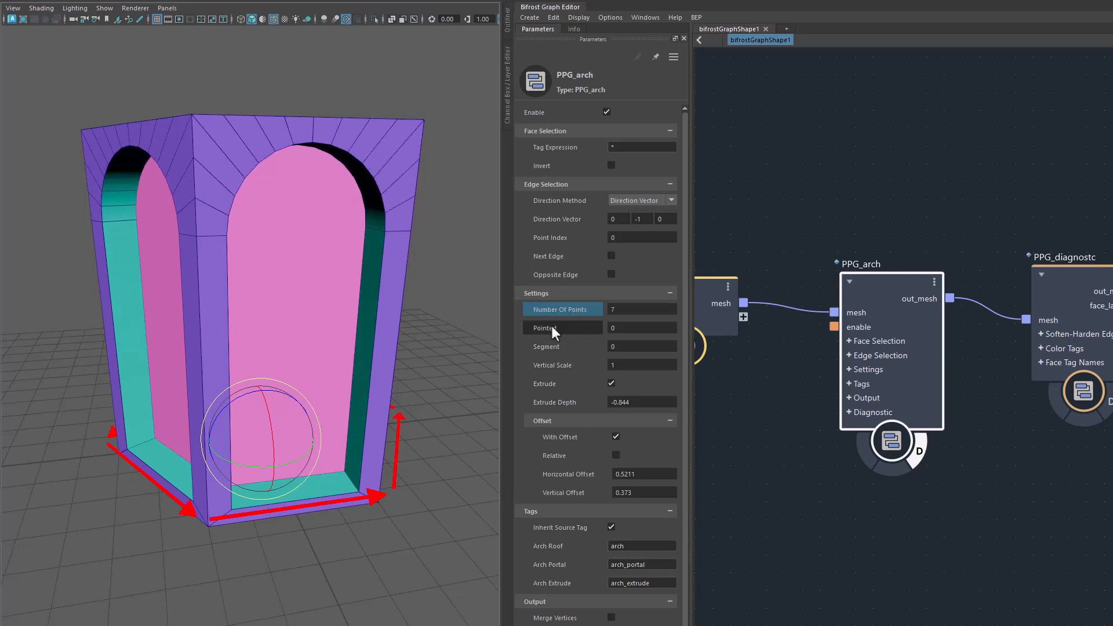
# Step: Try a pointed arch shape with Pointed values of 1.944 and 2.385, and reset Pointed to 0
pyautogui.moveTo(547, 331); pyautogui.dragTo(523, 333)
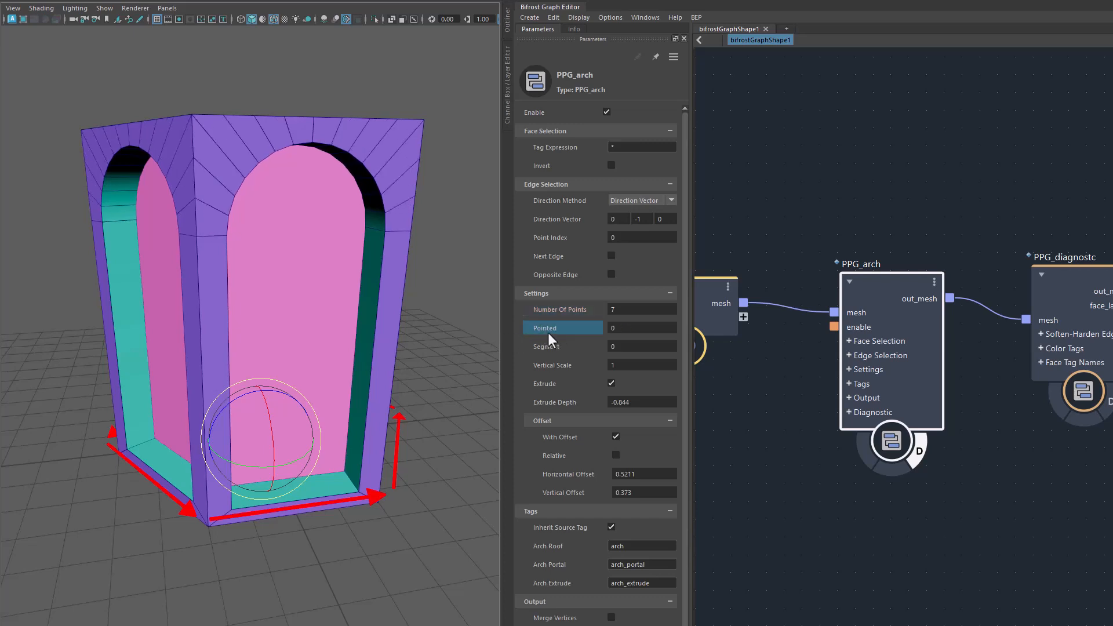
pyautogui.moveTo(543, 332); pyautogui.dragTo(1004, 346)
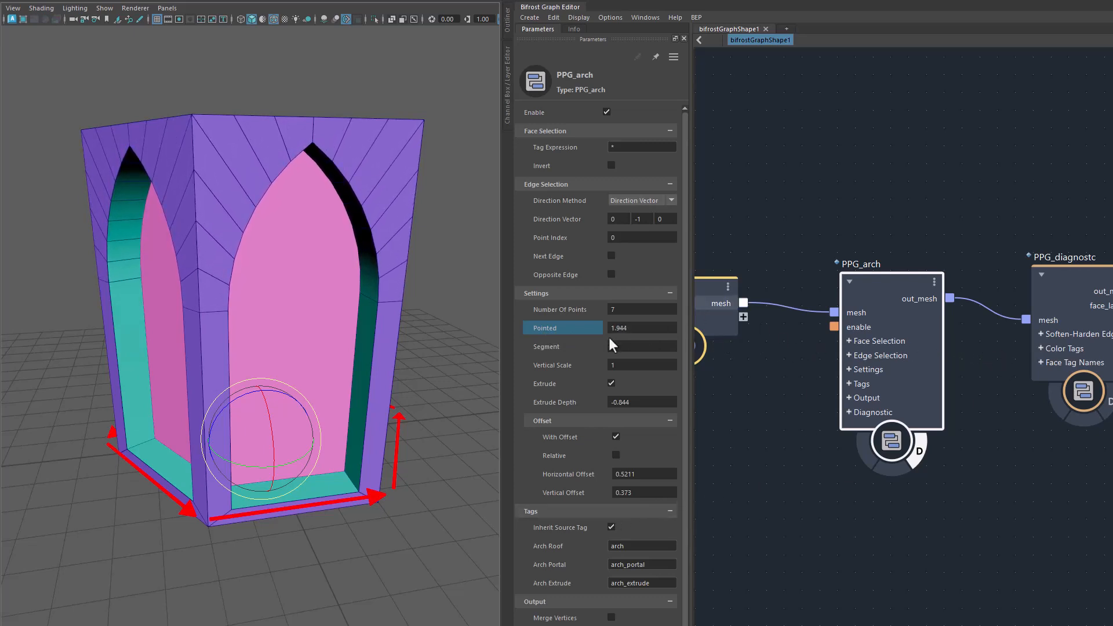
pyautogui.moveTo(542, 329); pyautogui.dragTo(566, 328)
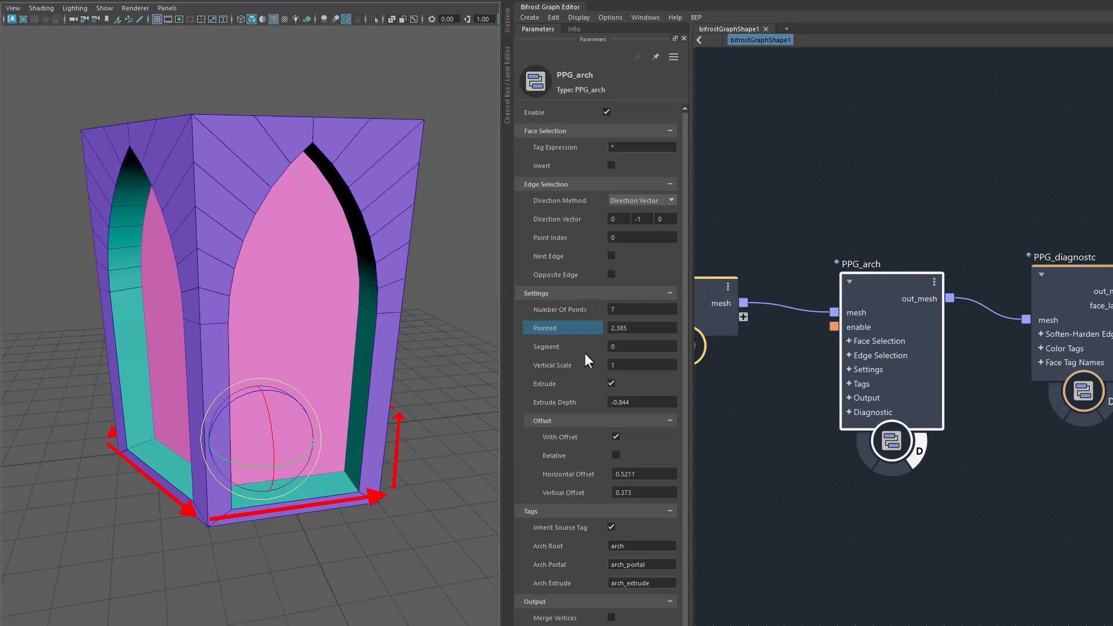
pyautogui.moveTo(565, 329); pyautogui.dragTo(3, 345)
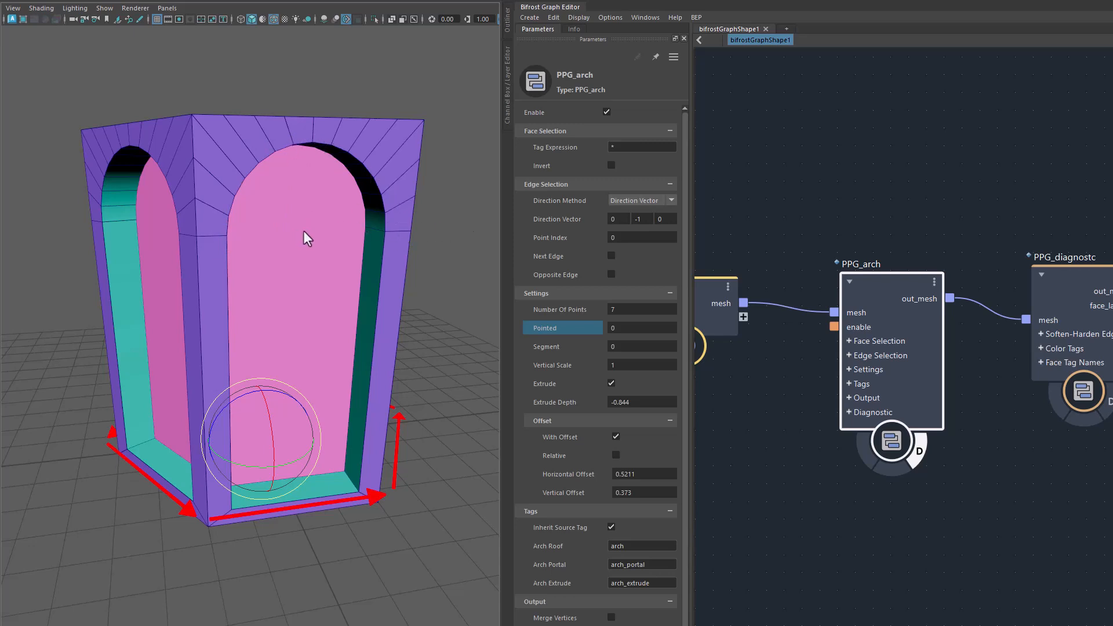
pyautogui.moveTo(563, 331); pyautogui.dragTo(280, 326)
# Step: Flatten the arch curve by setting the Segment value to 1.434
pyautogui.moveTo(553, 347); pyautogui.dragTo(979, 344)
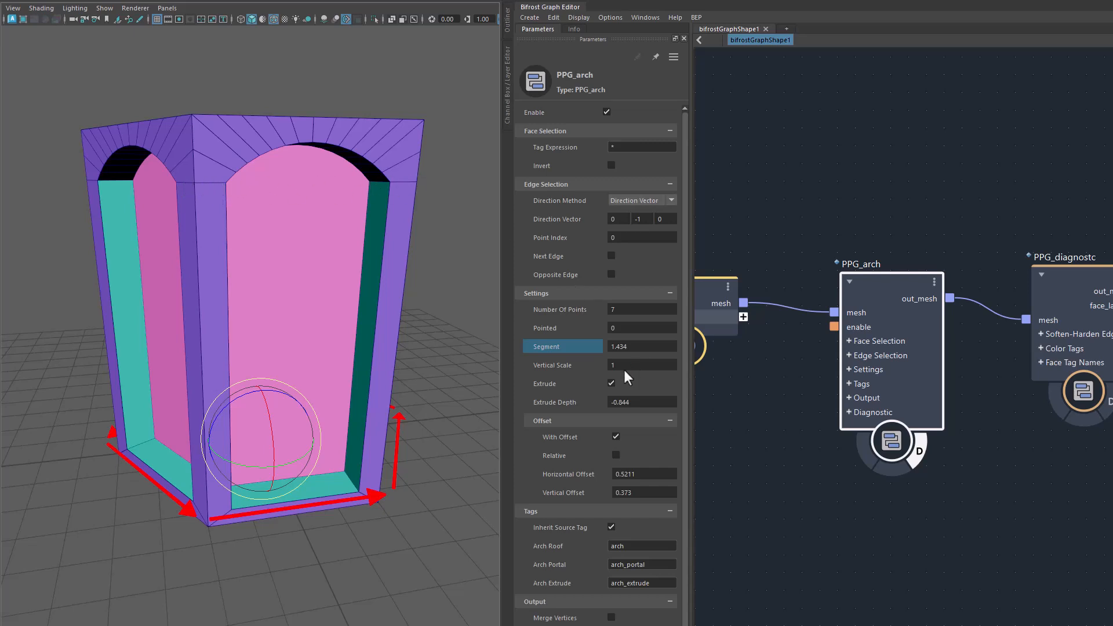
# Step: Set Pointed to 1.759 and try a Segment value of 1.859 on the pointed arches, returning Segment to 0
pyautogui.moveTo(579, 343); pyautogui.dragTo(60, 354)
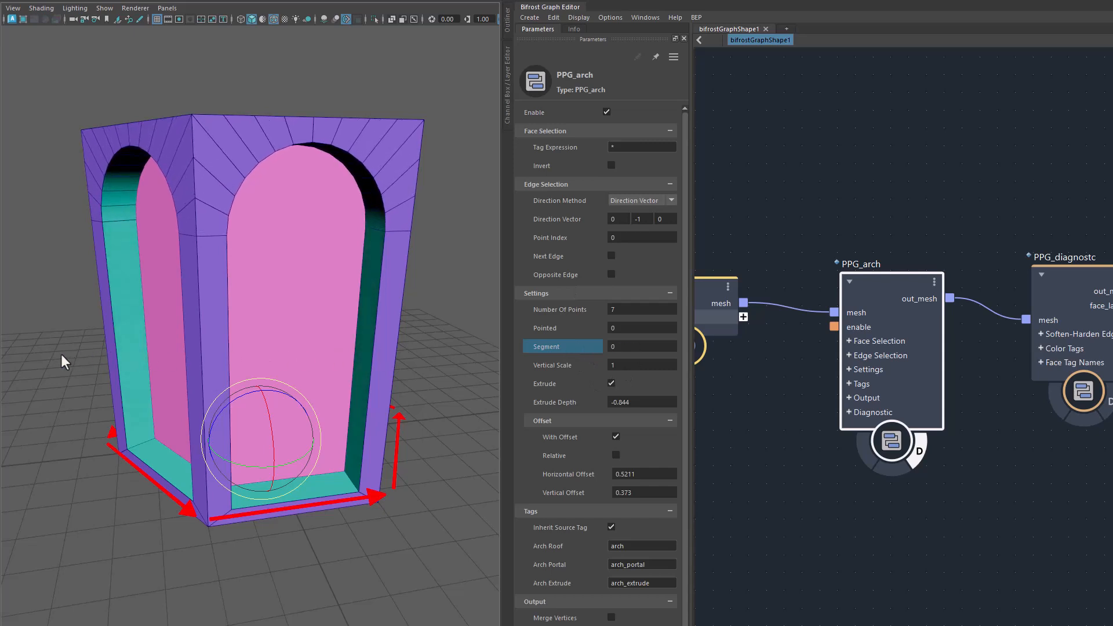
pyautogui.moveTo(548, 330); pyautogui.dragTo(870, 345)
pyautogui.moveTo(569, 346); pyautogui.dragTo(1024, 334)
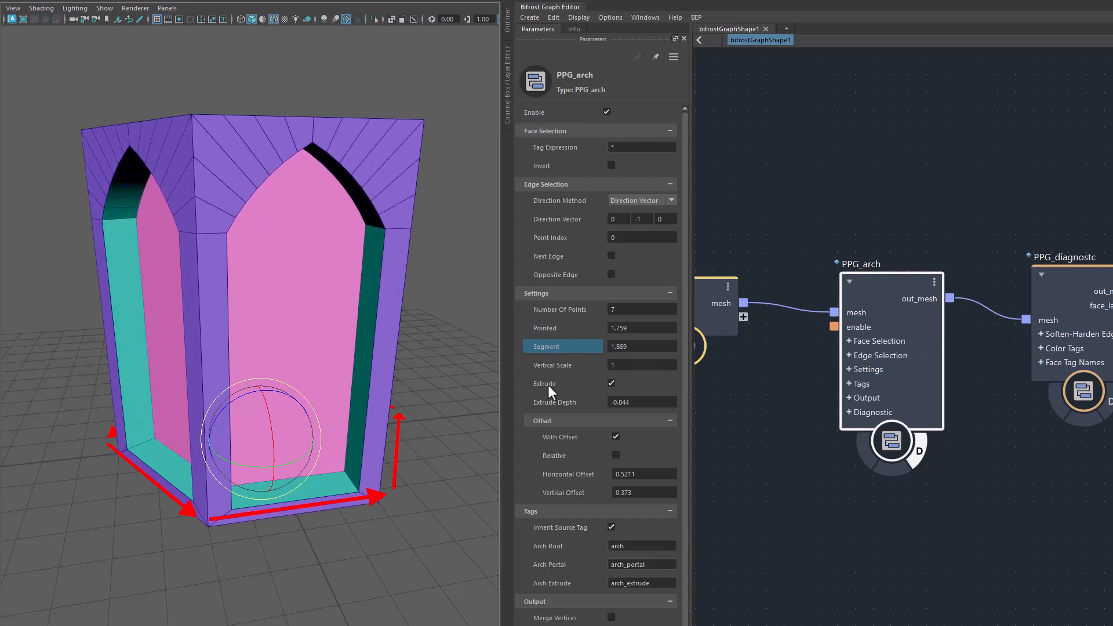
pyautogui.moveTo(590, 350); pyautogui.dragTo(151, 381)
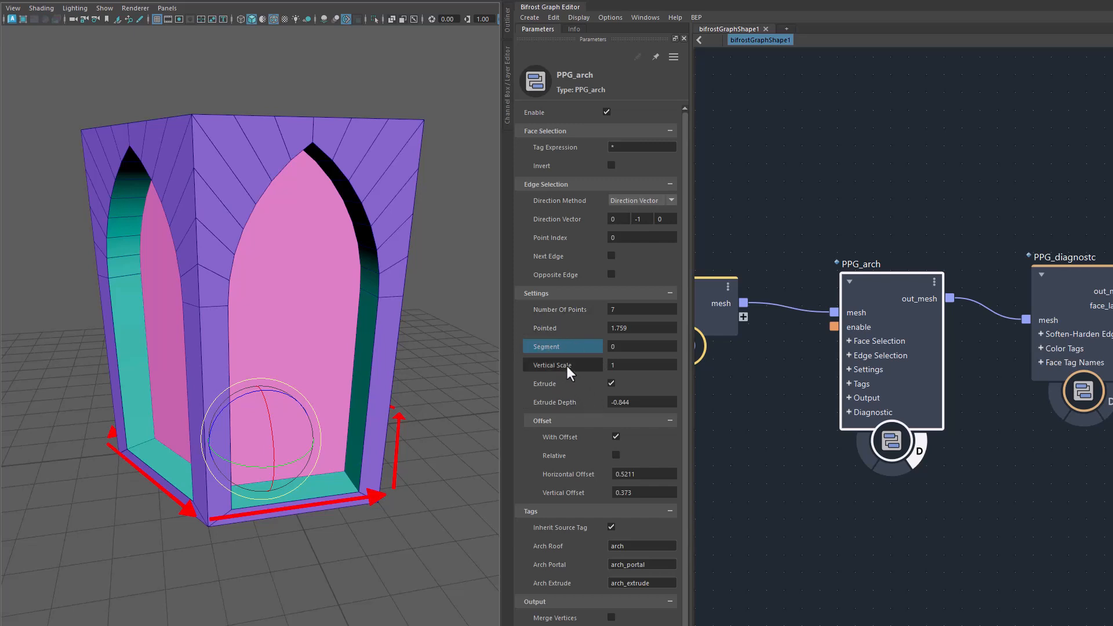
# Step: Lower the arches' Vertical Scale to 0.478 and flatten their curve with a Segment value of 1.279
pyautogui.moveTo(566, 367); pyautogui.dragTo(433, 368)
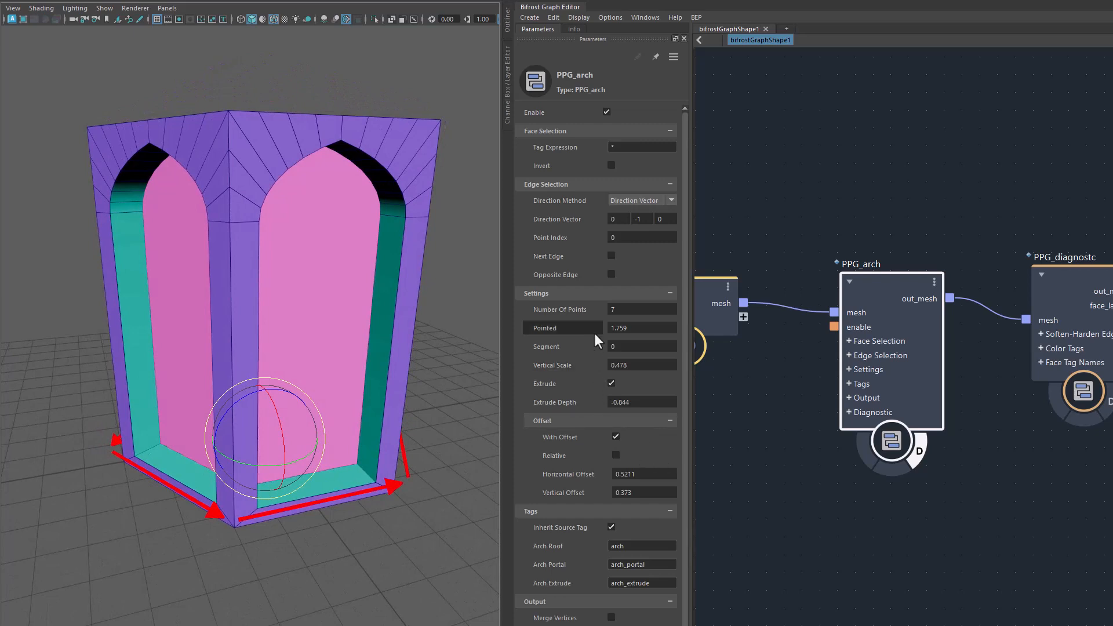
pyautogui.moveTo(561, 348); pyautogui.dragTo(963, 339)
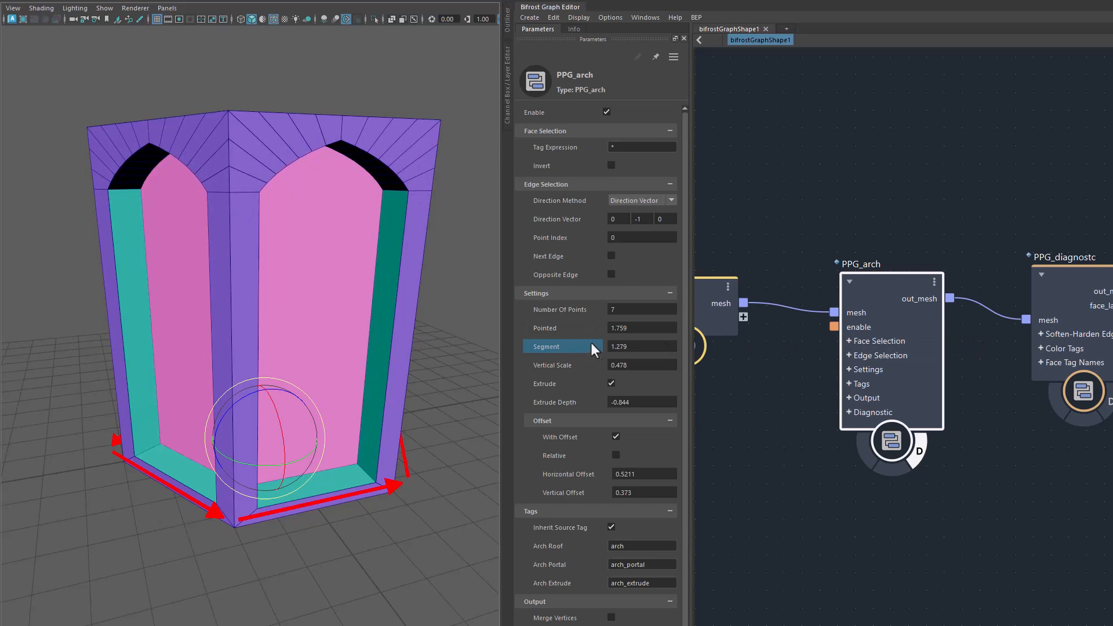
# Step: Restore fully rounded arches by resetting both Pointed and Segment to 0
pyautogui.moveTo(568, 333); pyautogui.dragTo(85, 363)
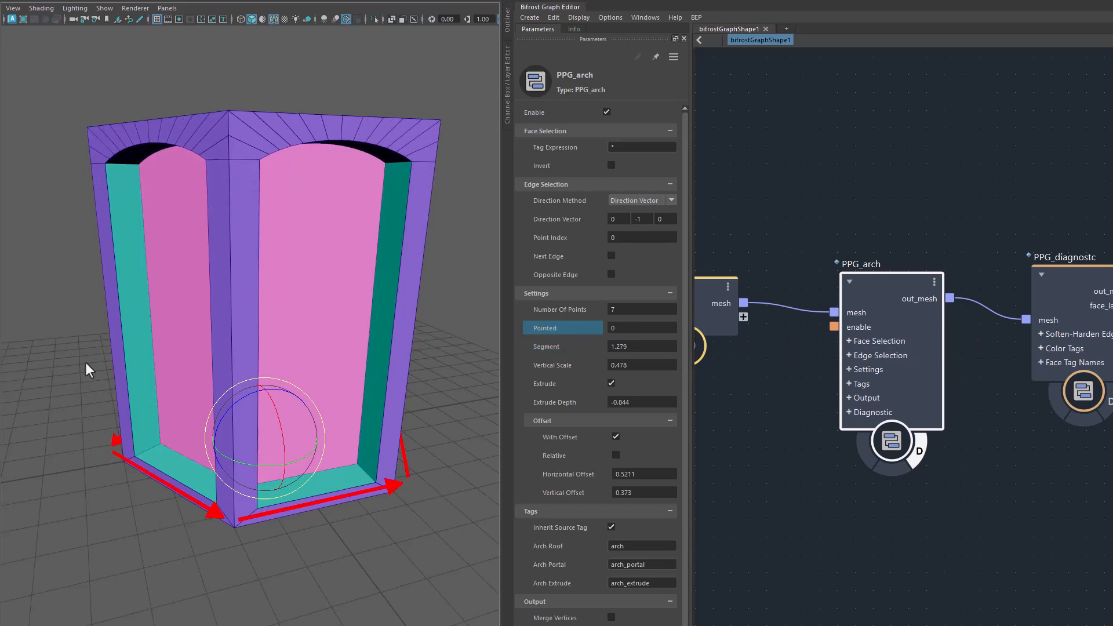
pyautogui.moveTo(537, 348); pyautogui.dragTo(175, 351)
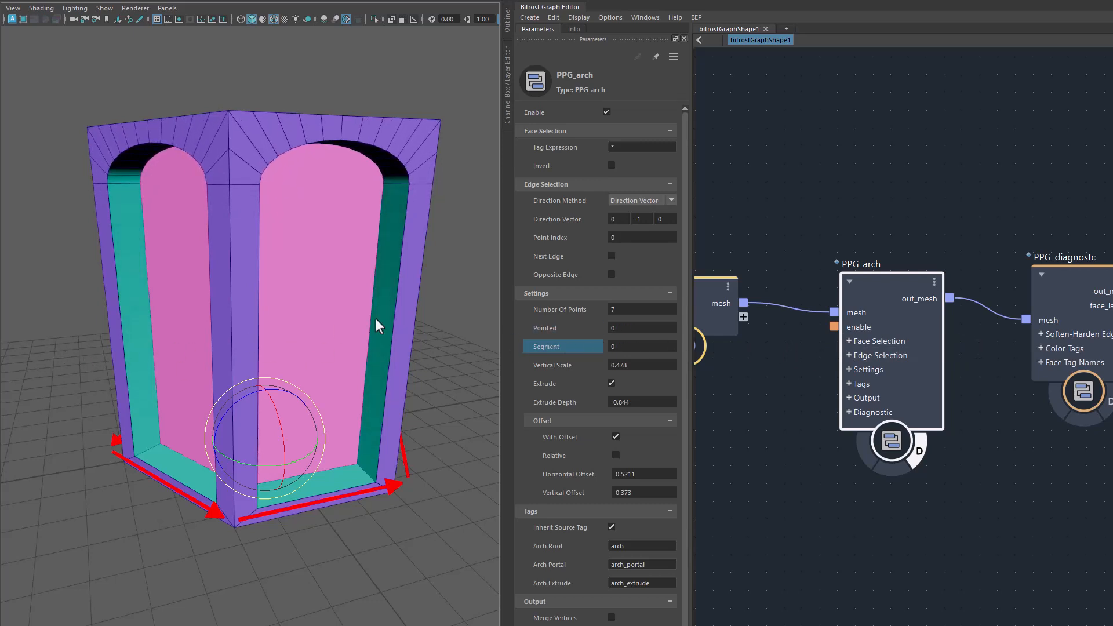
pyautogui.keyDown('alt'); pyautogui.moveTo(375, 290); pyautogui.dragTo(370, 322); pyautogui.keyUp('alt')
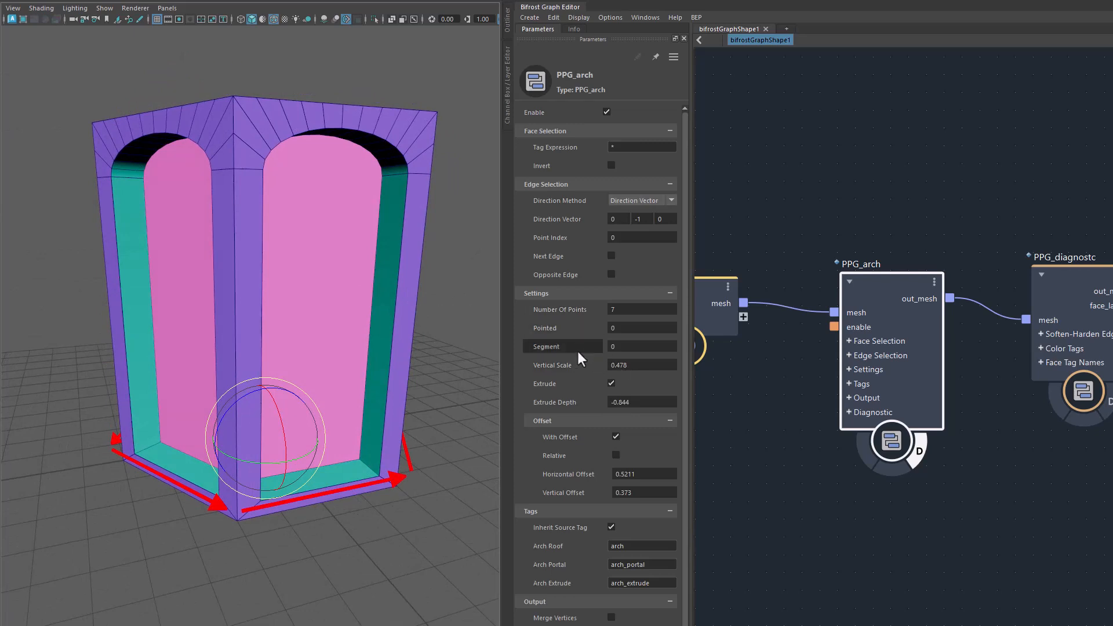
# Step: Compare the arches with Extrude off and on again, and highlight the Arch Extrude tag name
pyautogui.click(611, 384)
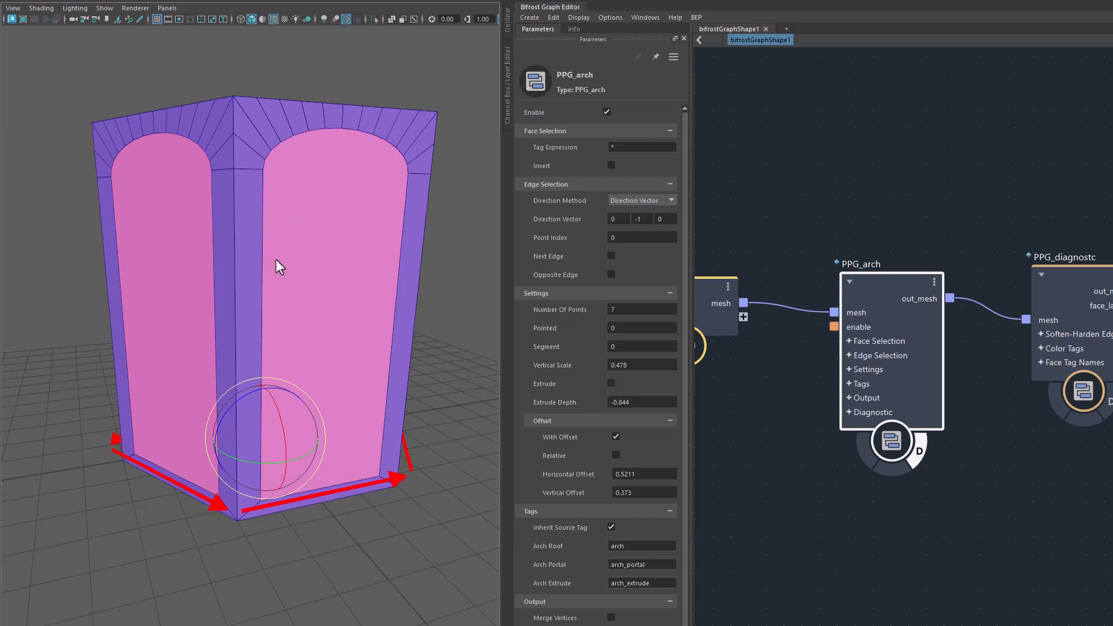
pyautogui.click(612, 384)
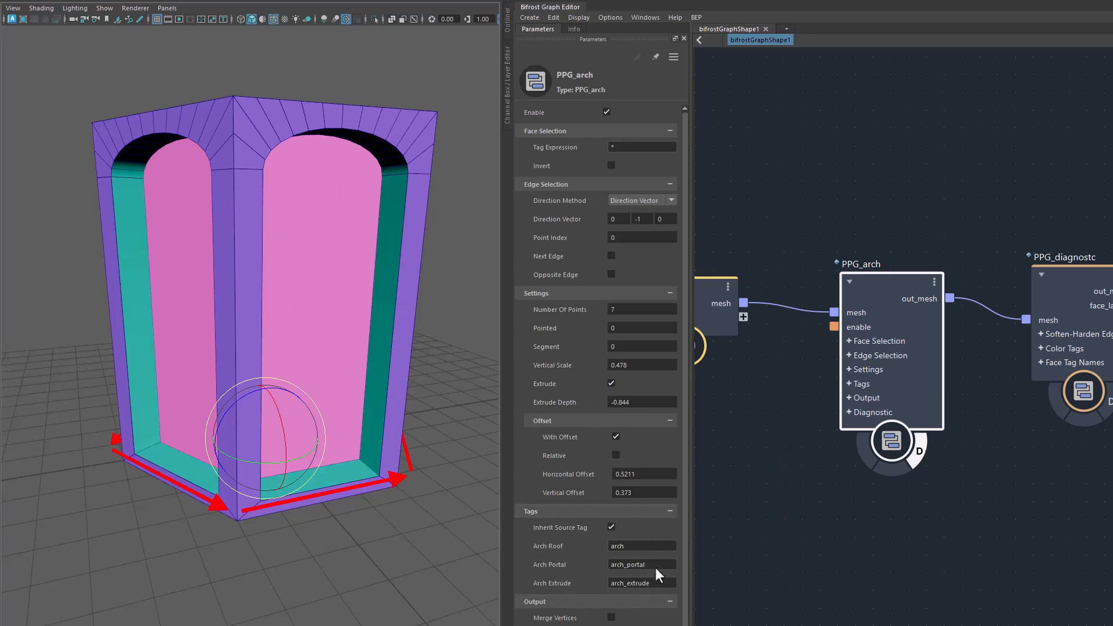
pyautogui.press('Tab')
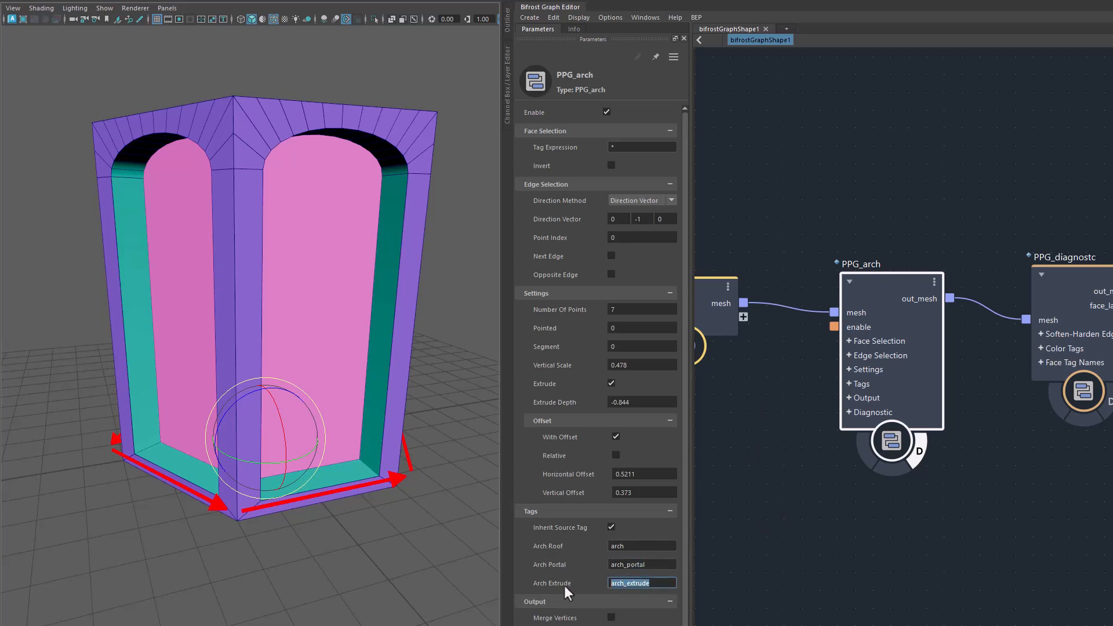